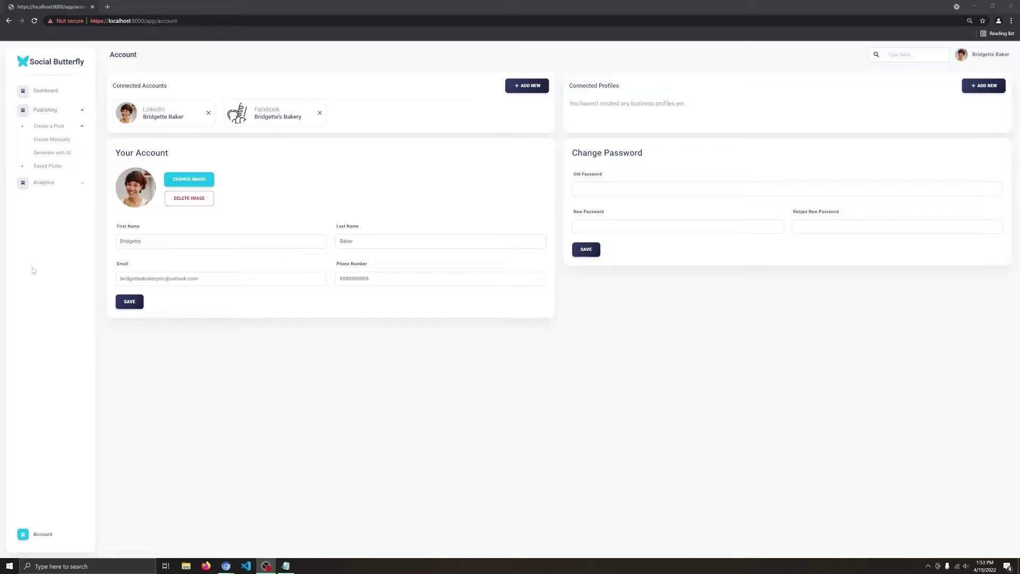
Step: Add Twitter as a connected account by entering its password and authorizing the app
{"action": "left_click", "coordinate": [526, 86]}
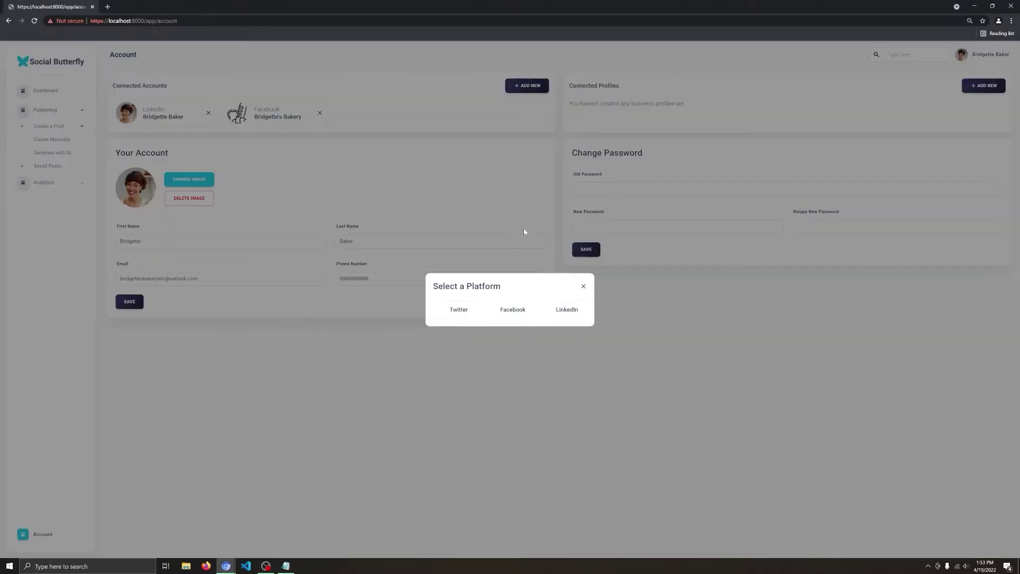
{"action": "left_click", "coordinate": [454, 313]}
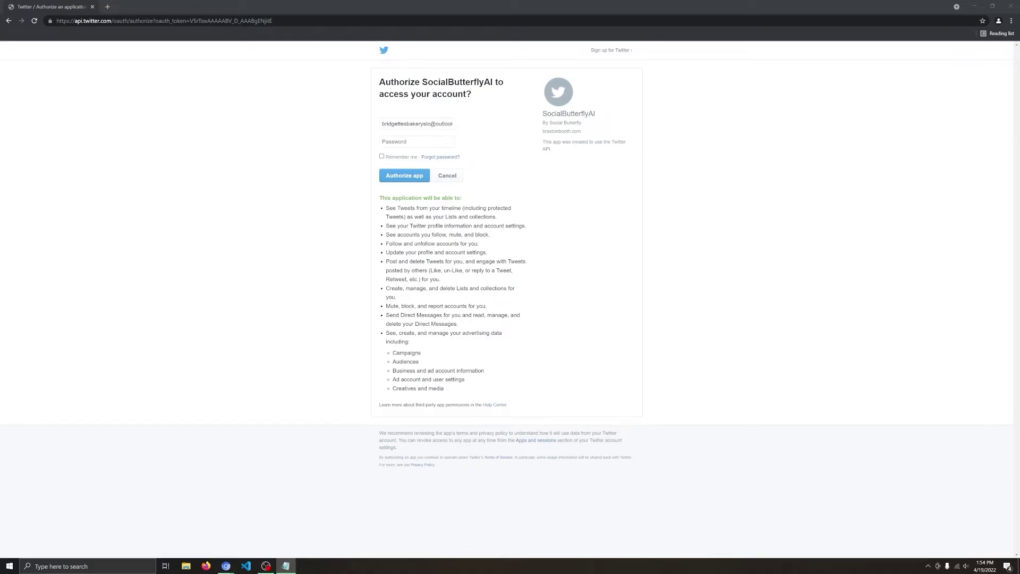
{"action": "left_click", "coordinate": [415, 141]}
{"action": "key", "text": "ctrl+v"}
{"action": "left_click", "coordinate": [404, 175]}
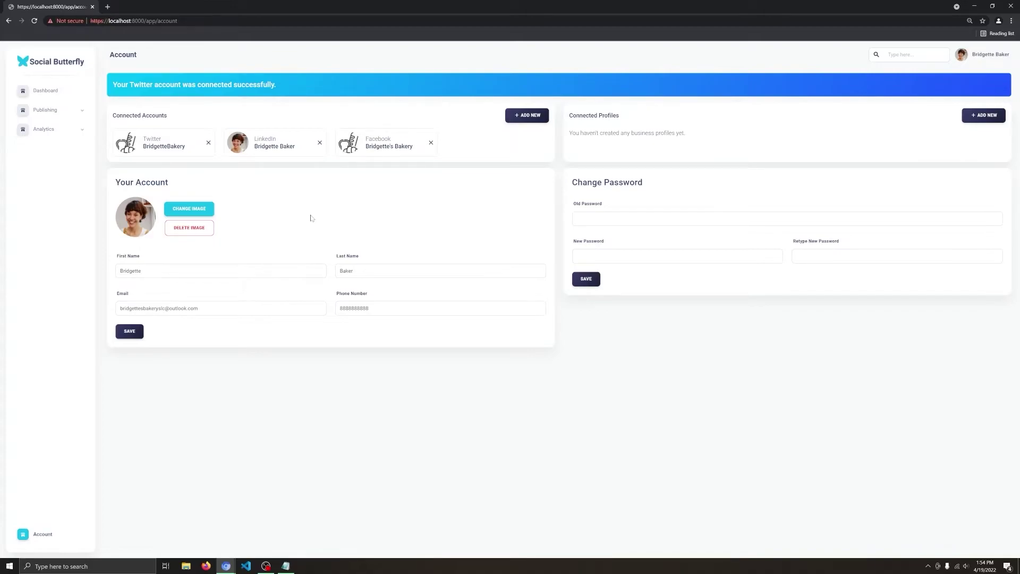
Step: Add the Salt Lake City bakery's business profile, then go to Create Manually
{"action": "left_click", "coordinate": [984, 115]}
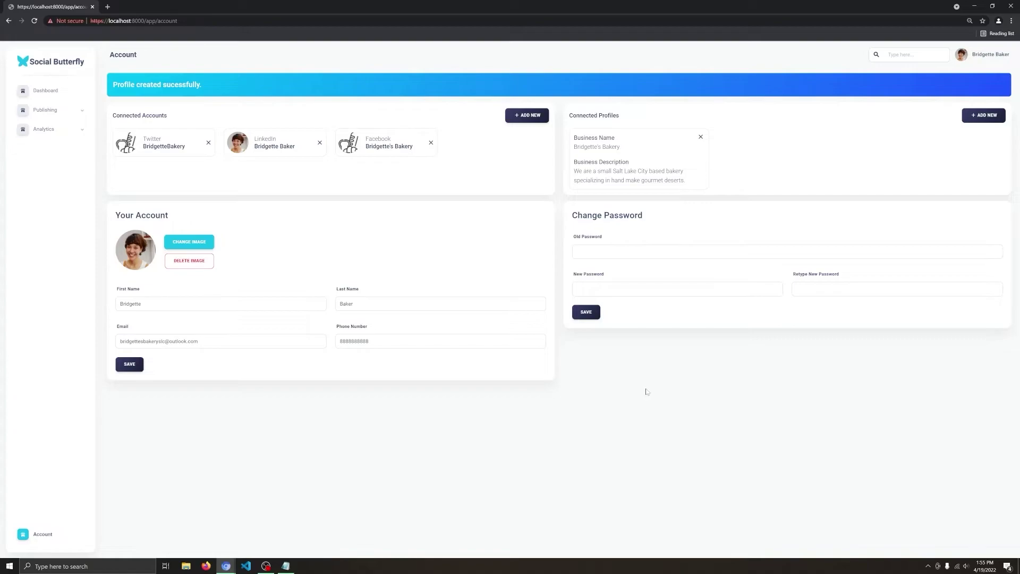
{"action": "left_click", "coordinate": [67, 110]}
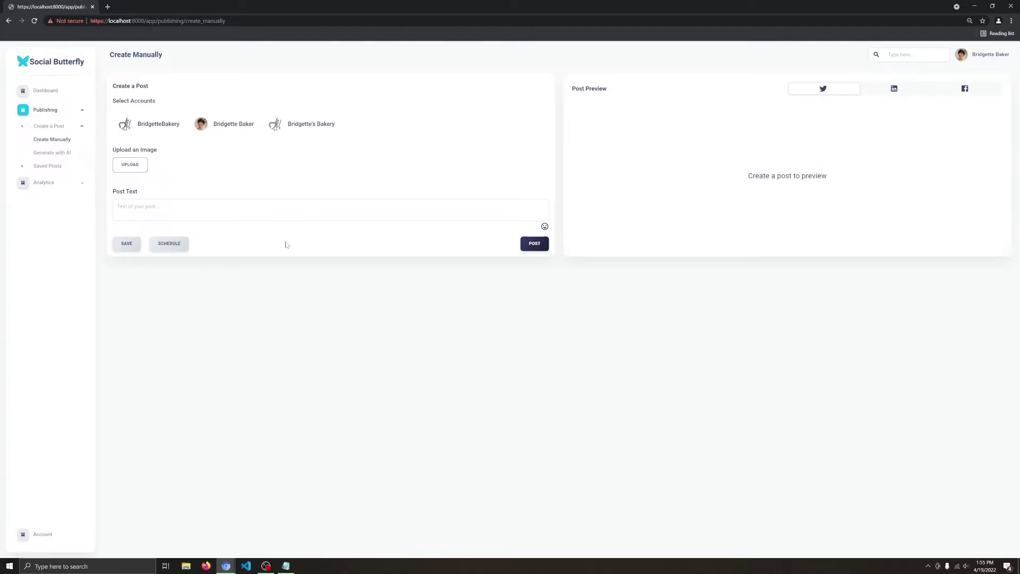
Step: Paste the gourmet-desserts welcome message as post text and target all three accounts
{"action": "type", "text": "Welcome to Bridgette's Bakery! We specialize in hand made gourmet desserts. Our selection of cakes, cookies, and other sweets are sure to satisfy your sweet tooth. Stop by today and try one of our signature desserts."}
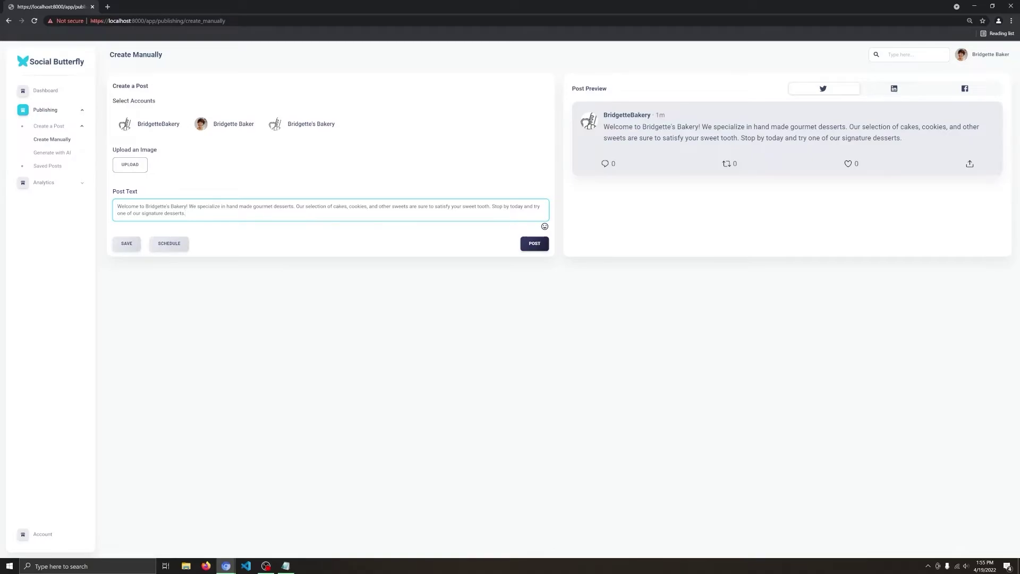
{"action": "left_click", "coordinate": [339, 167]}
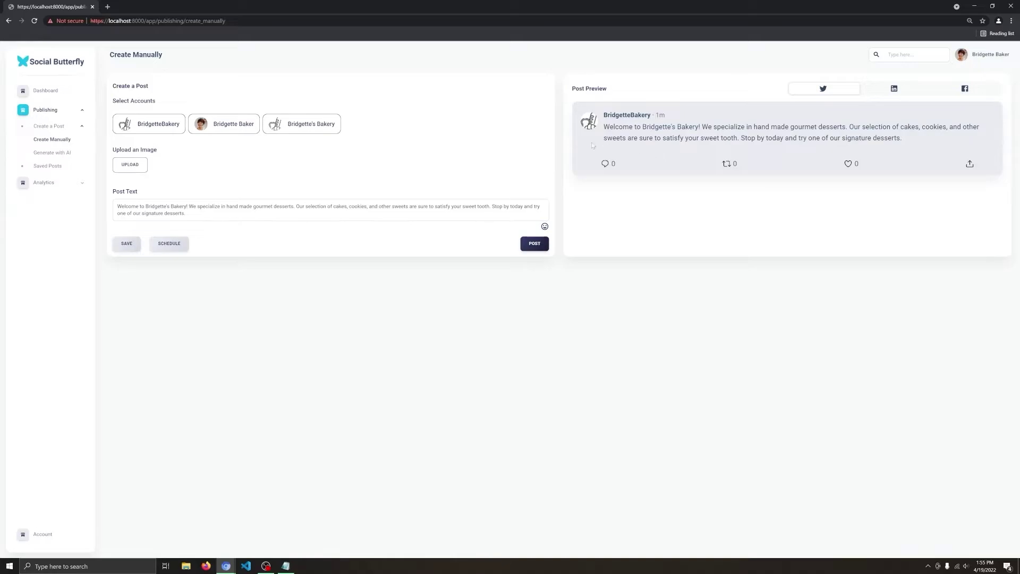
Step: Publish the welcome post, verify it tops the LinkedIn activity, and return to Social Butterfly
{"action": "left_click", "coordinate": [534, 244]}
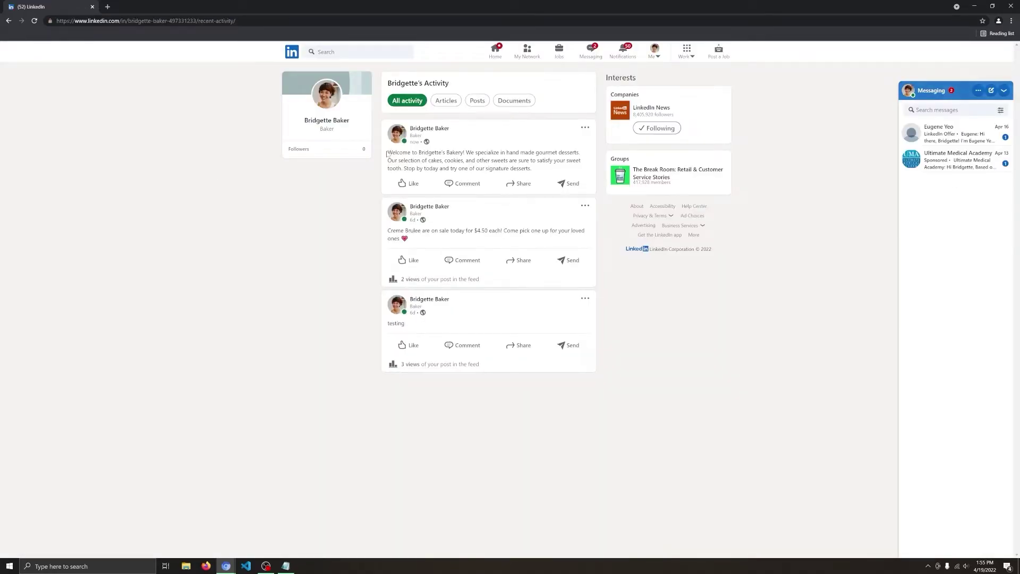
{"action": "left_click_drag", "start_coordinate": [370, 161], "coordinate": [214, 196]}
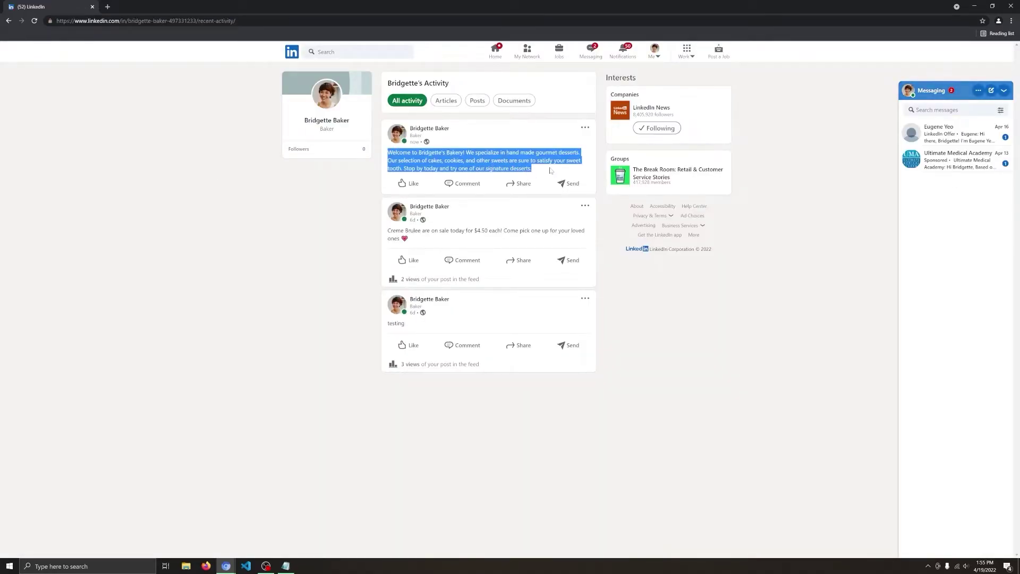
{"action": "left_click", "coordinate": [214, 197]}
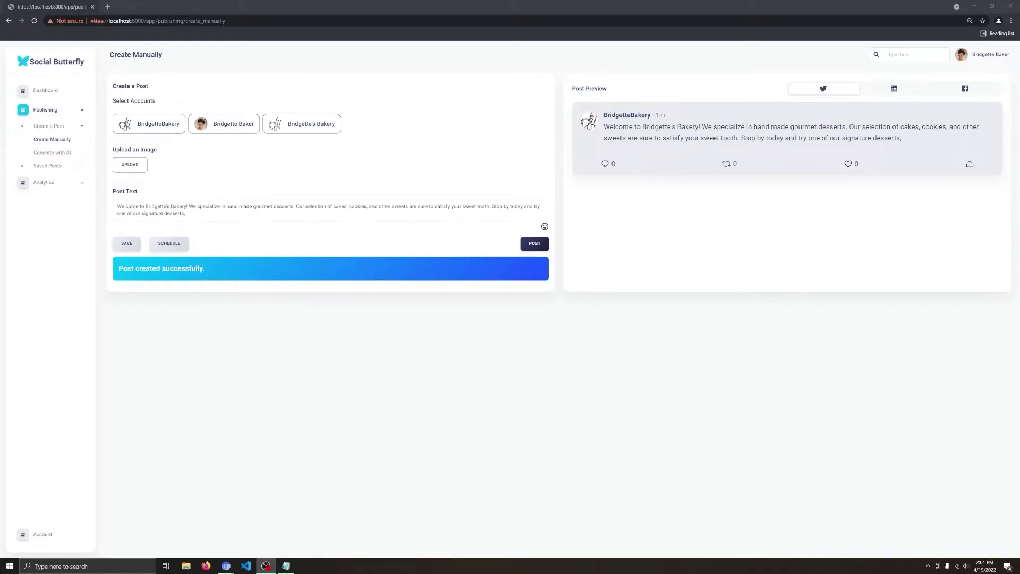
Step: Go to Generate with AI under Publishing > Create a Post
{"action": "left_click", "coordinate": [57, 153]}
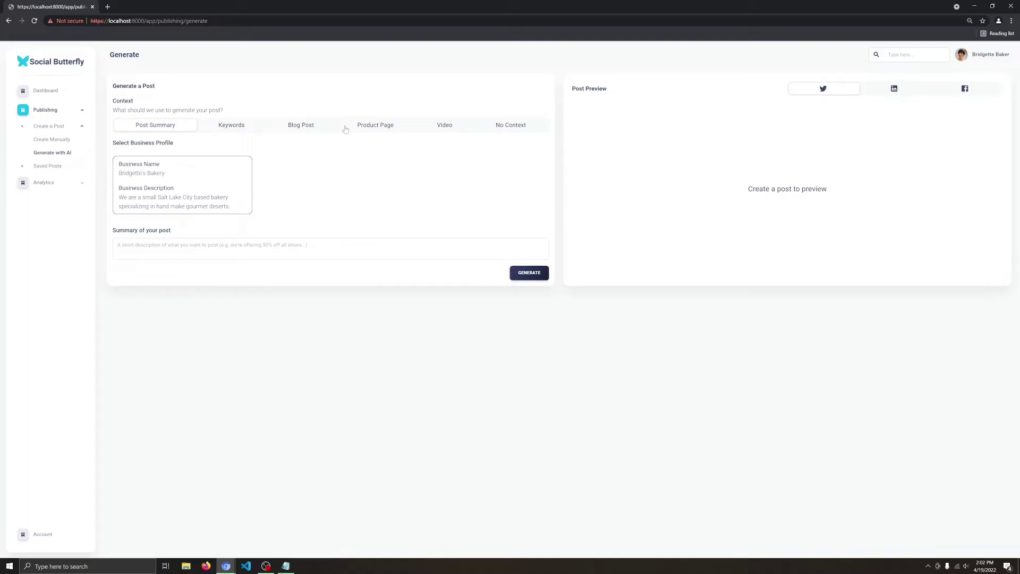
Step: Generate tweets from the keywords cinnamon rolls, sale and today, and post the edited third one
{"action": "left_click", "coordinate": [235, 130]}
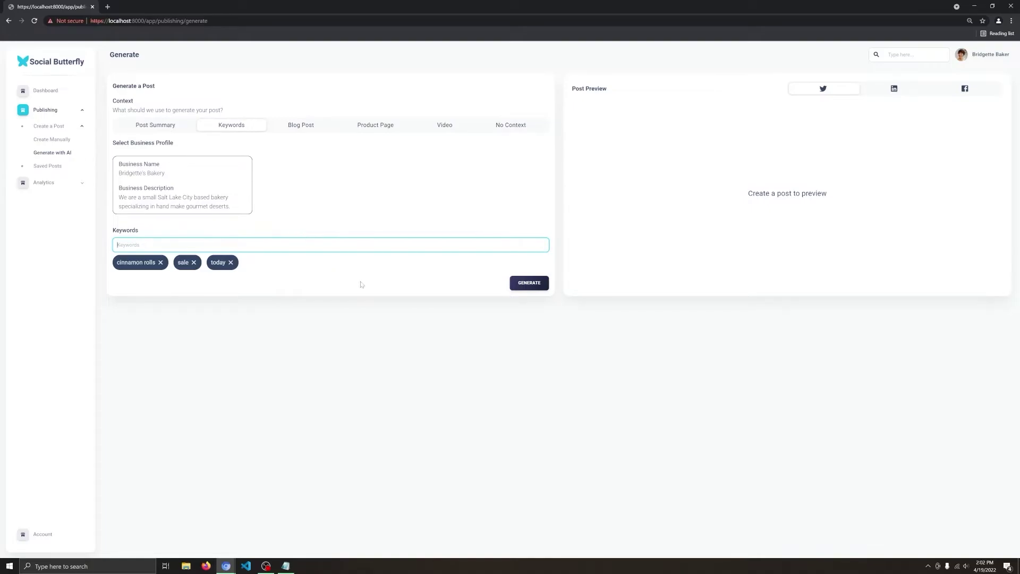
{"action": "left_click", "coordinate": [529, 283]}
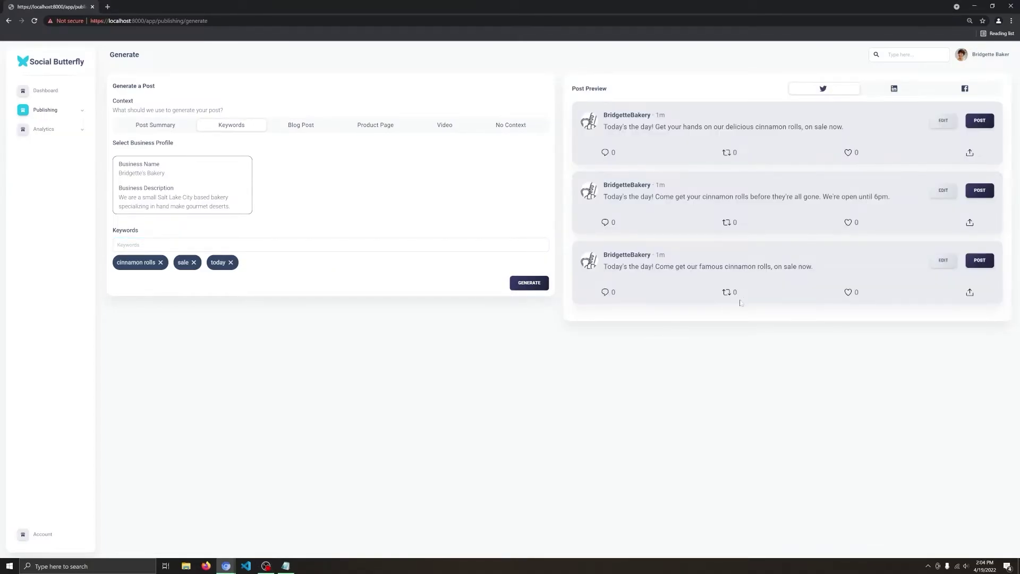
{"action": "left_click", "coordinate": [980, 260]}
Step: Publish the 50%-off cinnamon roll post to all three accounts
{"action": "left_click", "coordinate": [452, 298]}
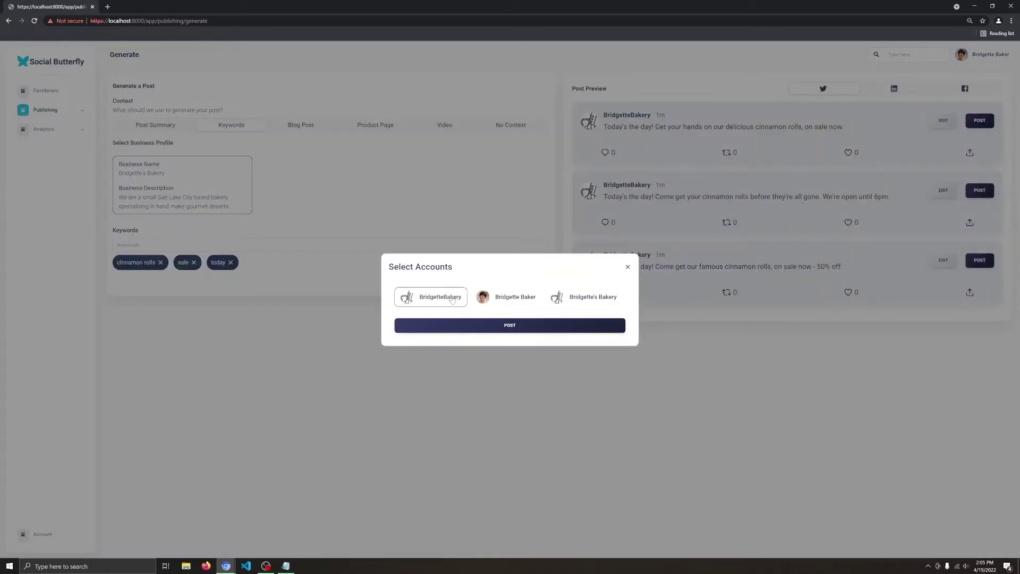
{"action": "left_click", "coordinate": [518, 303]}
{"action": "left_click", "coordinate": [585, 299]}
{"action": "left_click", "coordinate": [528, 327]}
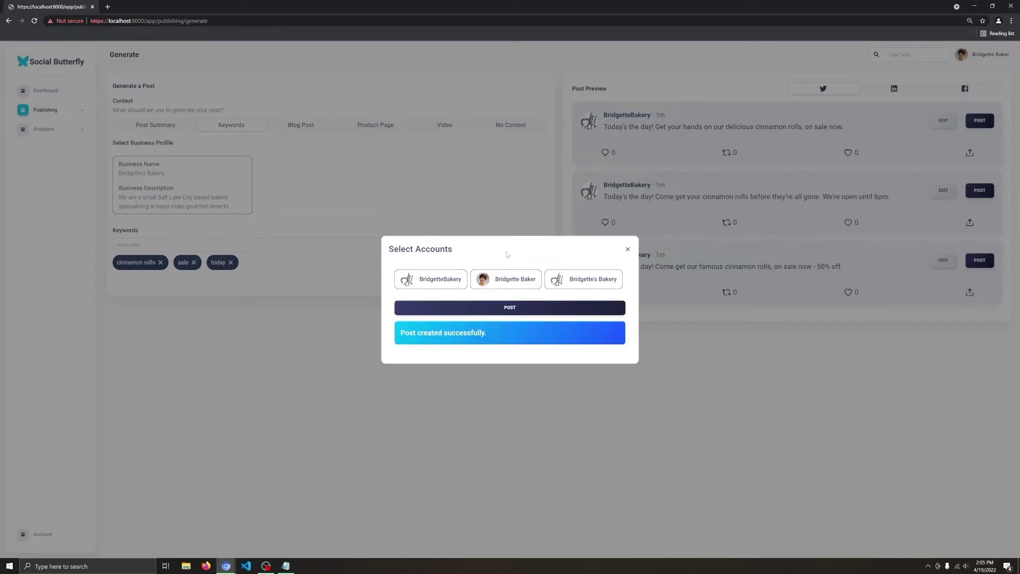
{"action": "left_click", "coordinate": [628, 248]}
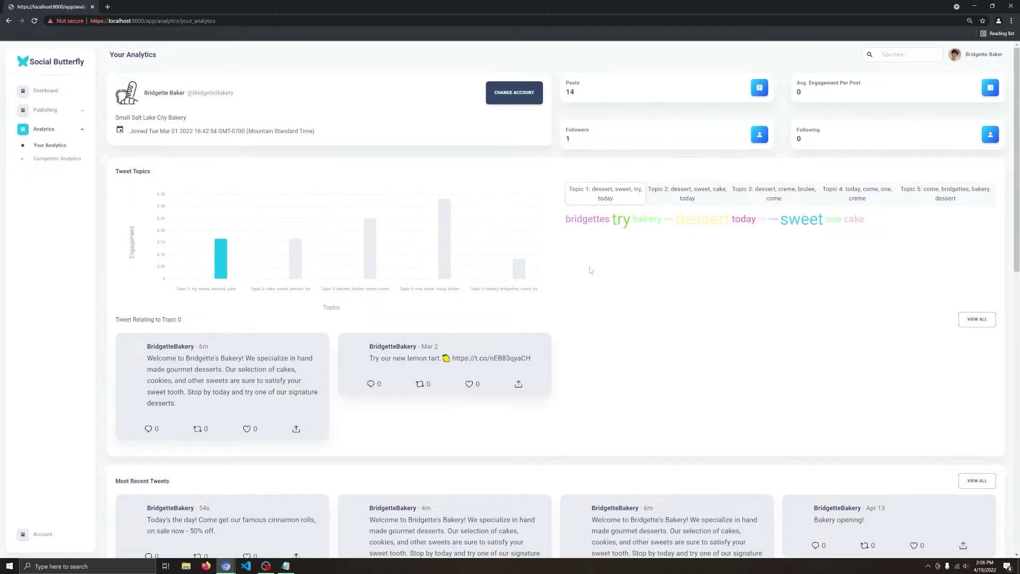
Step: Show Magnolia Bakery's stats, tweet topics and related tweets in Competitor Analytics
{"action": "left_click", "coordinate": [58, 158]}
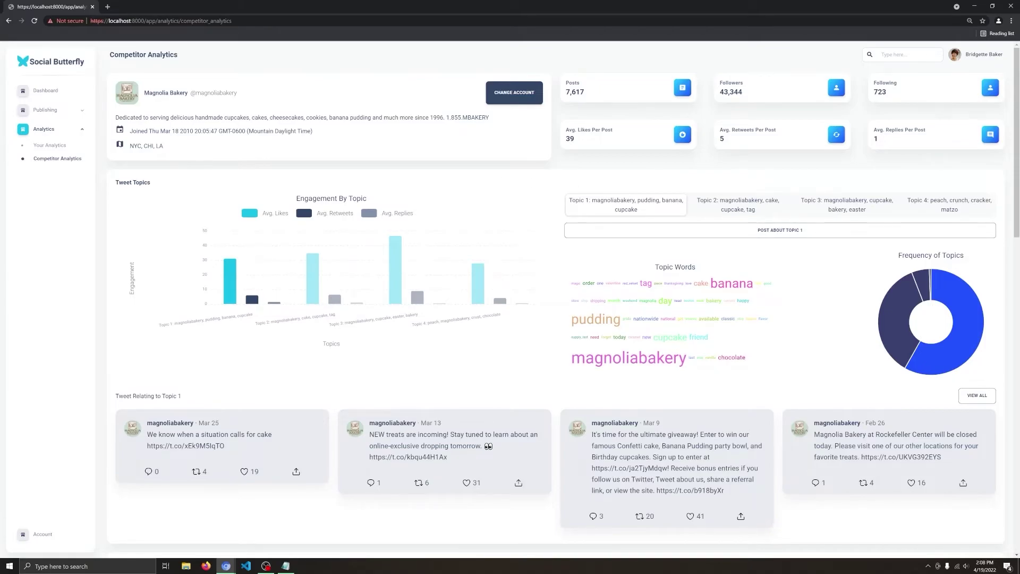
{"action": "left_click", "coordinate": [738, 205]}
{"action": "left_click", "coordinate": [820, 211]}
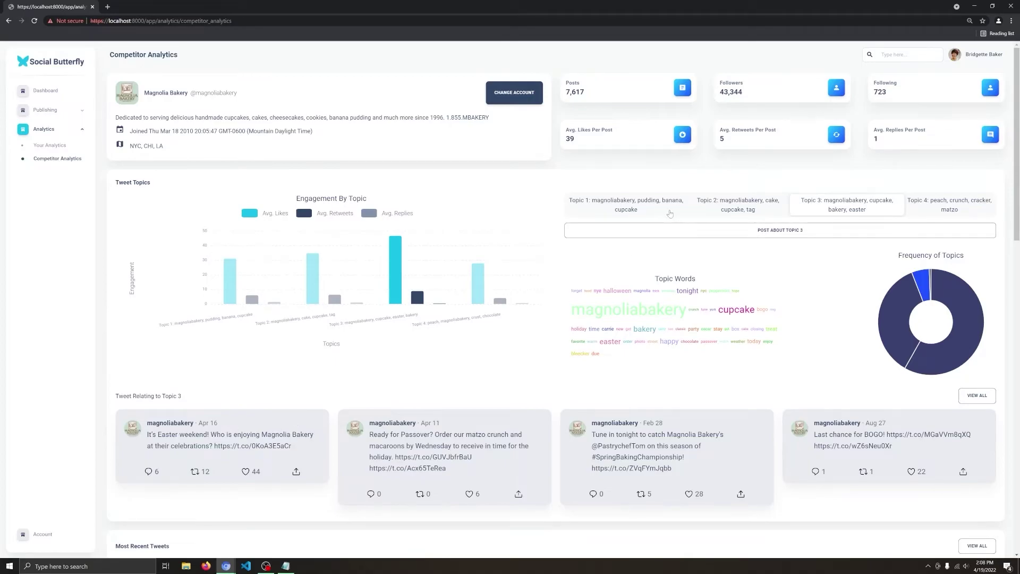
{"action": "left_click", "coordinate": [738, 205]}
{"action": "left_click", "coordinate": [625, 205]}
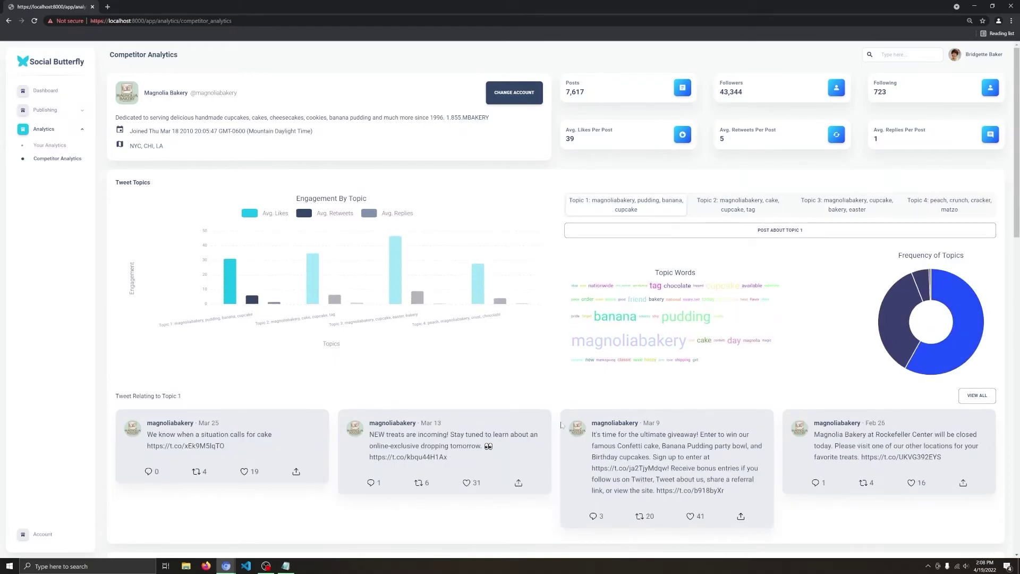
Step: Scroll Magnolia Bakery's analytics down to the hashtags, mentioned users and follower charts
{"action": "scroll", "coordinate": [561, 424], "scroll_direction": "down", "scroll_amount": 6}
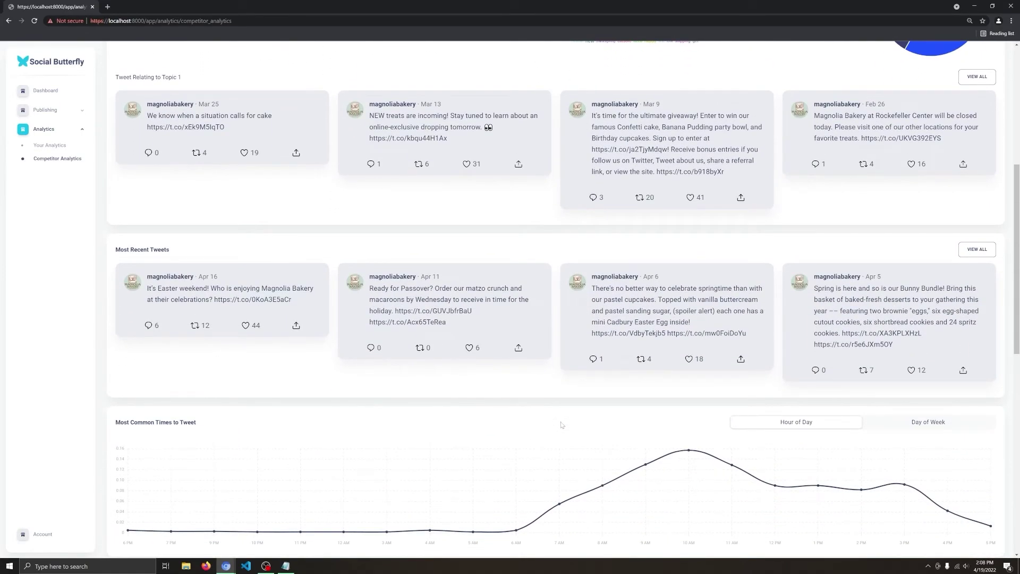
{"action": "scroll", "coordinate": [561, 424], "scroll_direction": "down", "scroll_amount": 2}
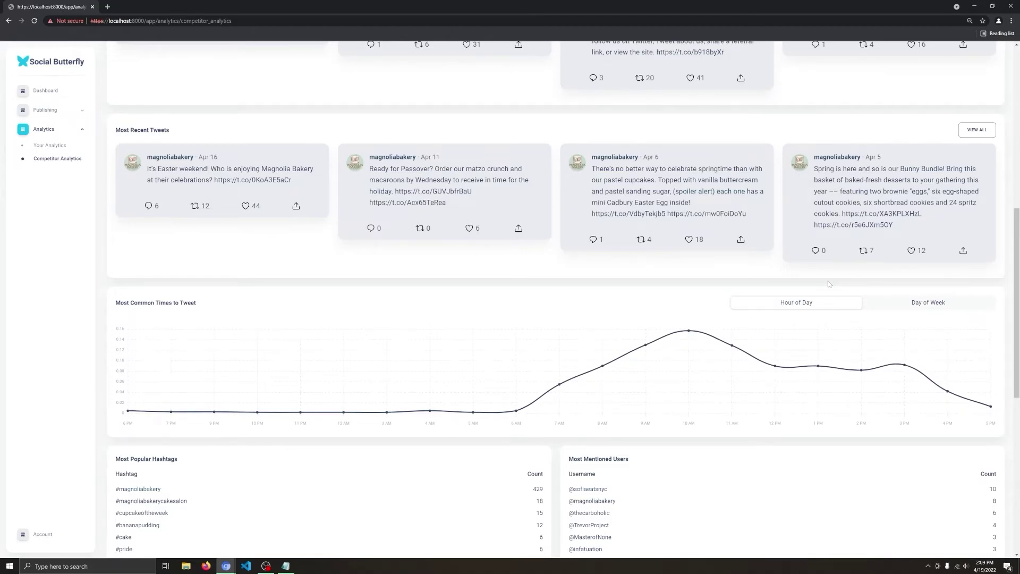
{"action": "mouse_move", "coordinate": [682, 336]}
{"action": "scroll", "coordinate": [476, 264], "scroll_direction": "down", "scroll_amount": 6}
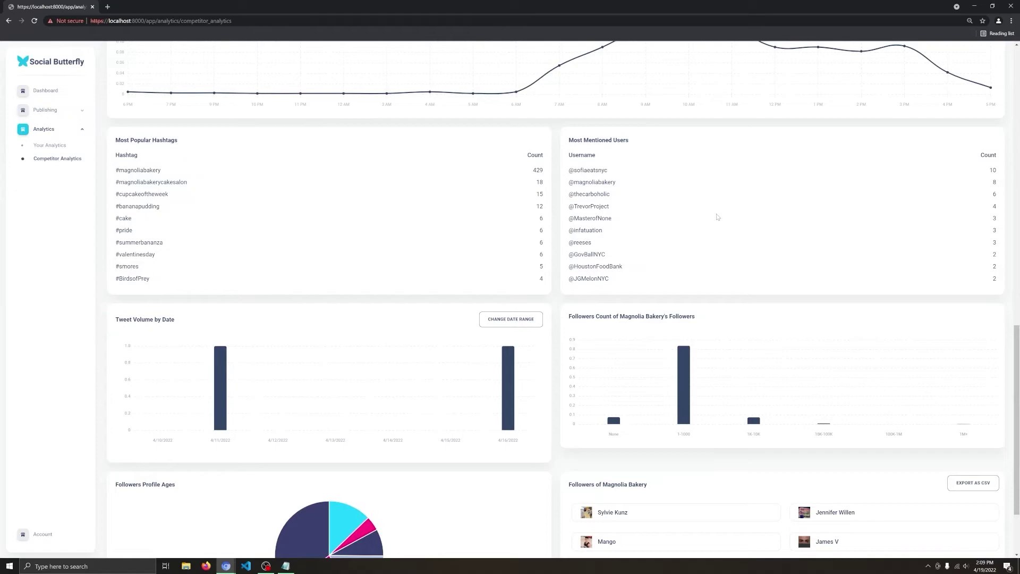
{"action": "scroll", "coordinate": [702, 220], "scroll_direction": "down", "scroll_amount": 2}
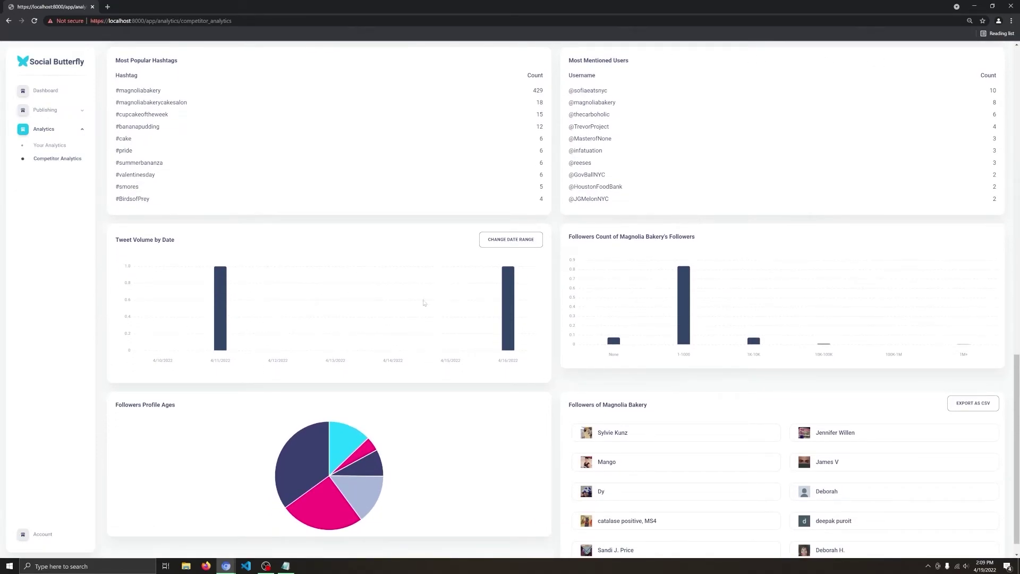
{"action": "scroll", "coordinate": [611, 372], "scroll_direction": "down", "scroll_amount": 1}
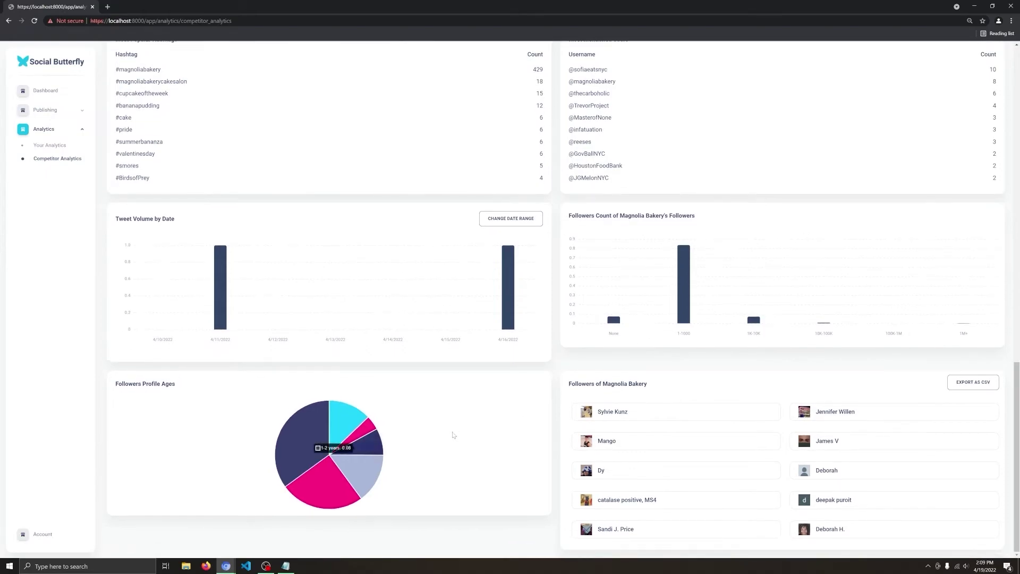